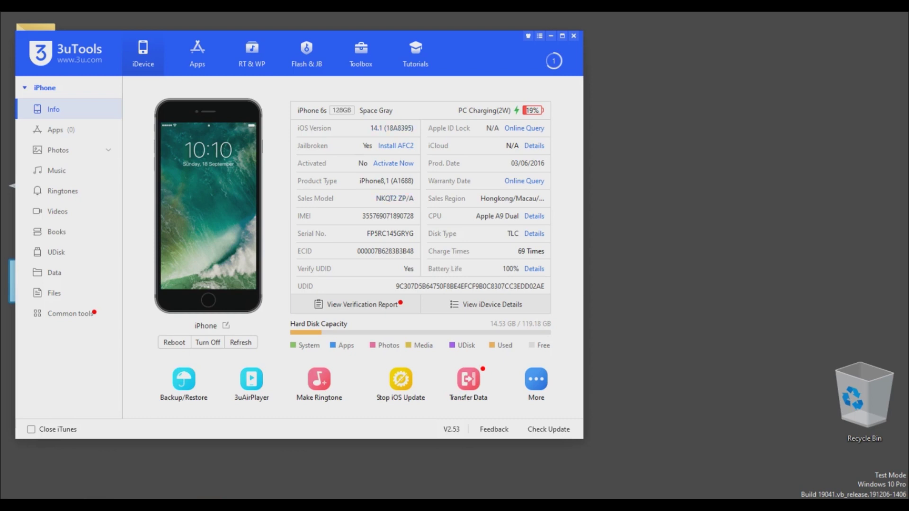
- Copy the iPhone 6s's iOS version value 14.1 from the 3uTools overview
left_click(392, 129)
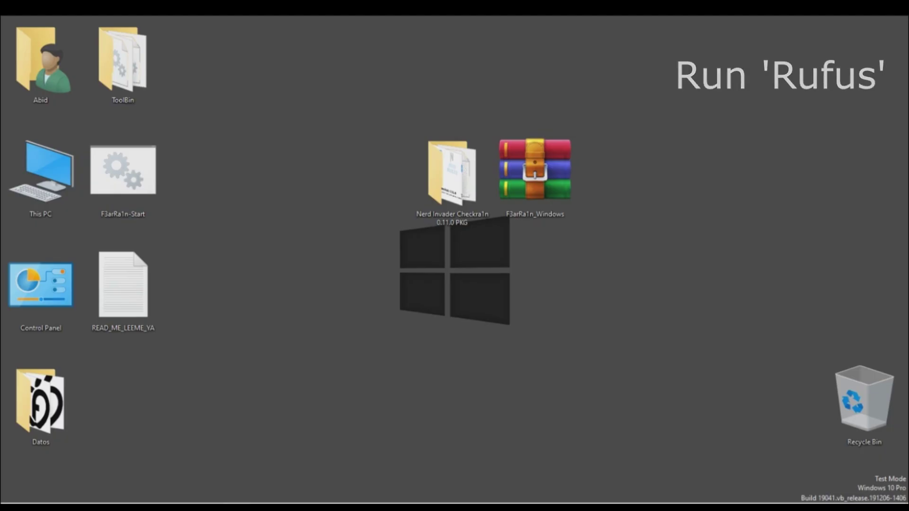
- Load the bootra1n-i686-0.11.0 ISO from the Nerd Invader Checkra1n folder into Rufus
double_click(453, 178)
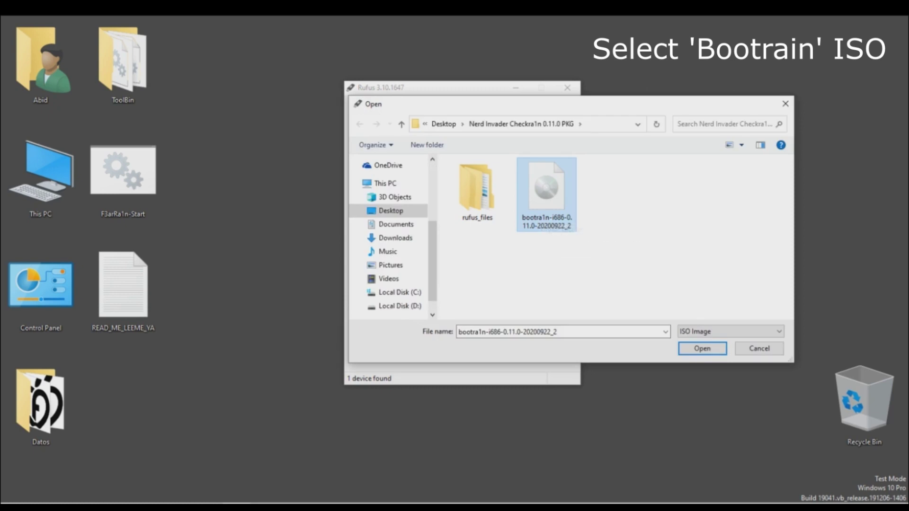
key("Return")
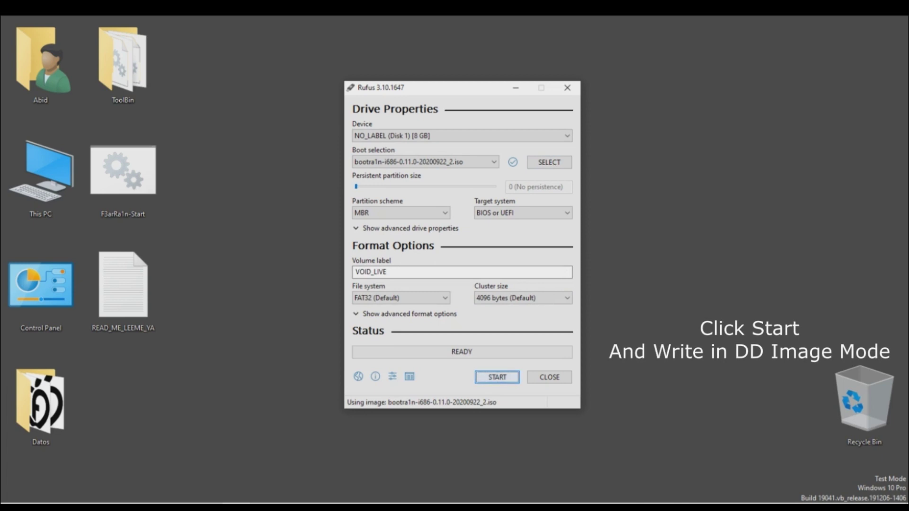
- Write bootra1n to the 8 GB USB drive in DD Image mode, accepting the erase warning
key("Return")
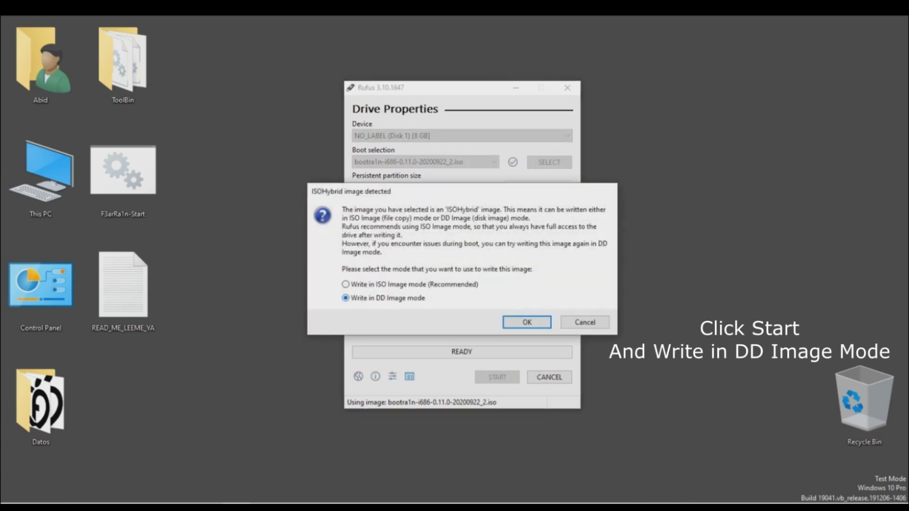
key("Return")
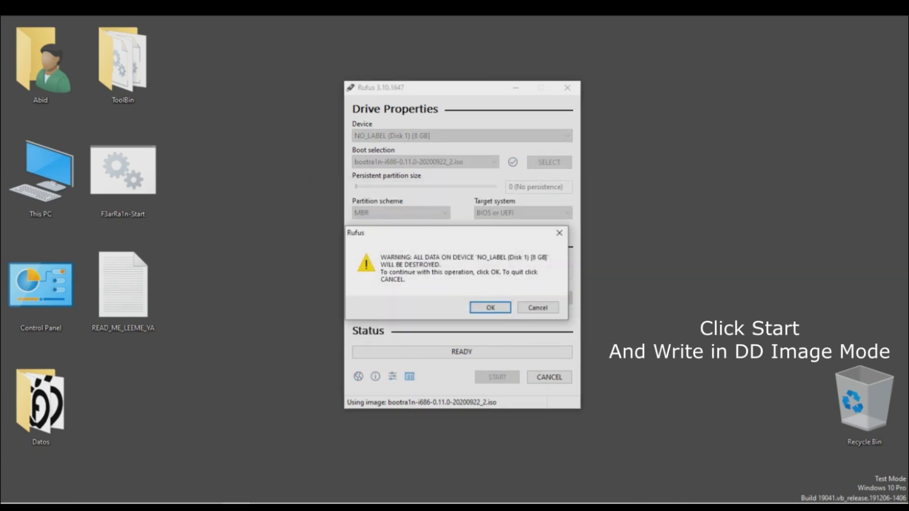
key("Return")
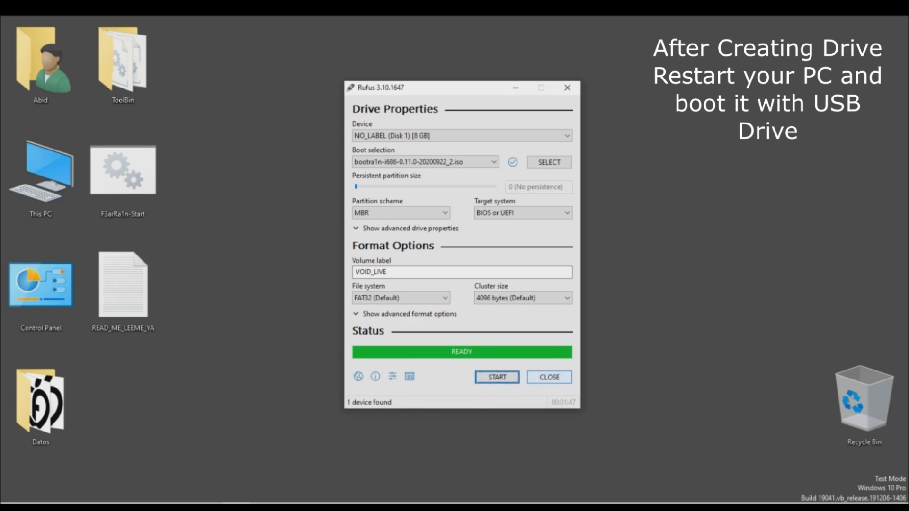
- Close Rufus and restart the laptop from the Start power menu
left_click(549, 377)
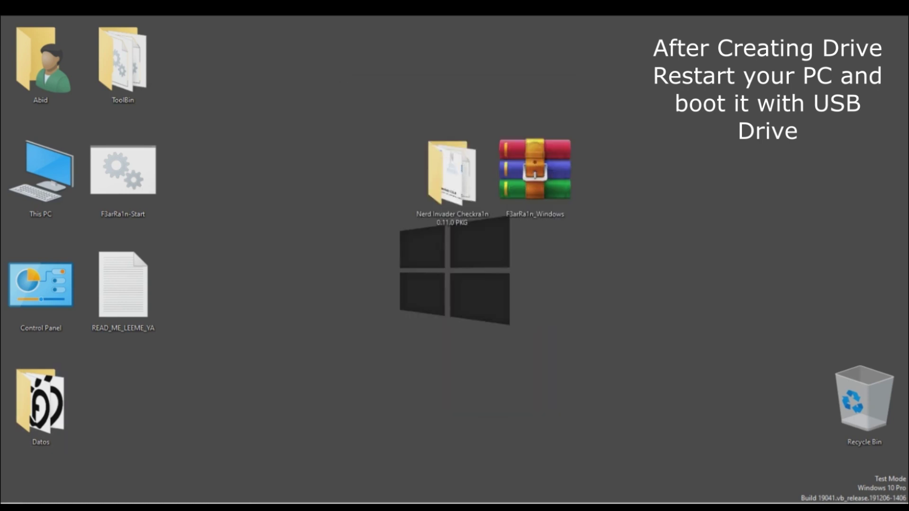
key("super")
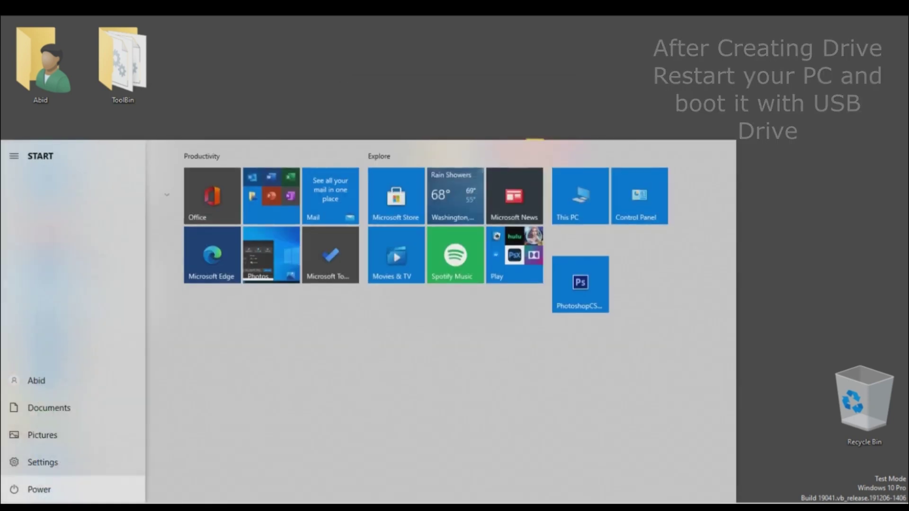
key("Return")
key("Up")
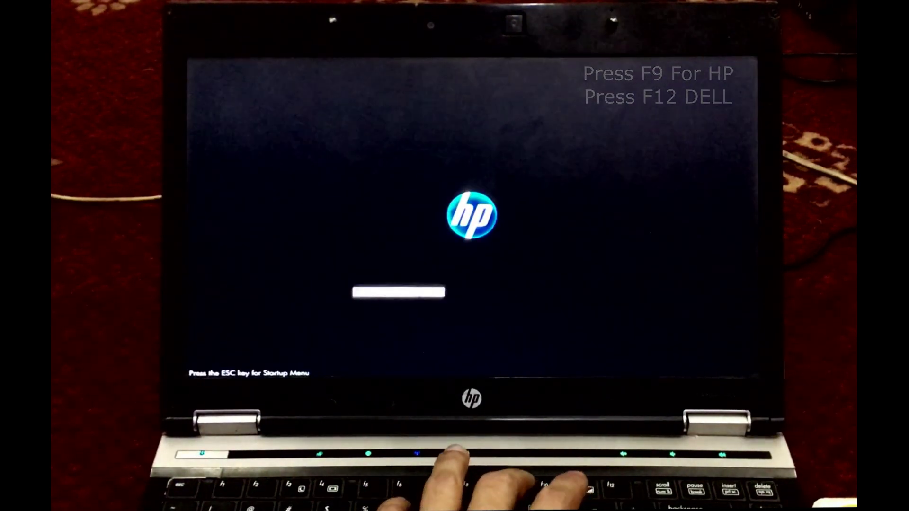
- Boot the USB Flash Disk from the F9 boot menu into the USB Safe Void Linux entry
key("F9")
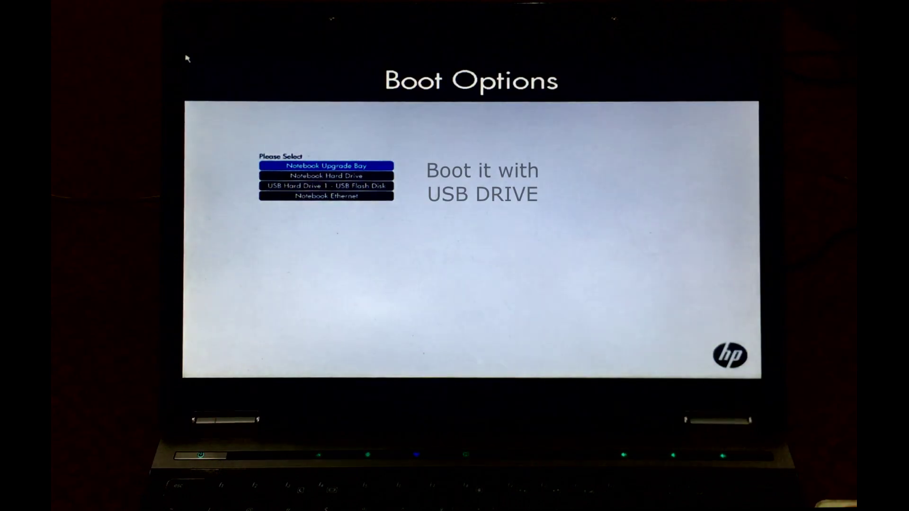
key("Down")
key("Down")
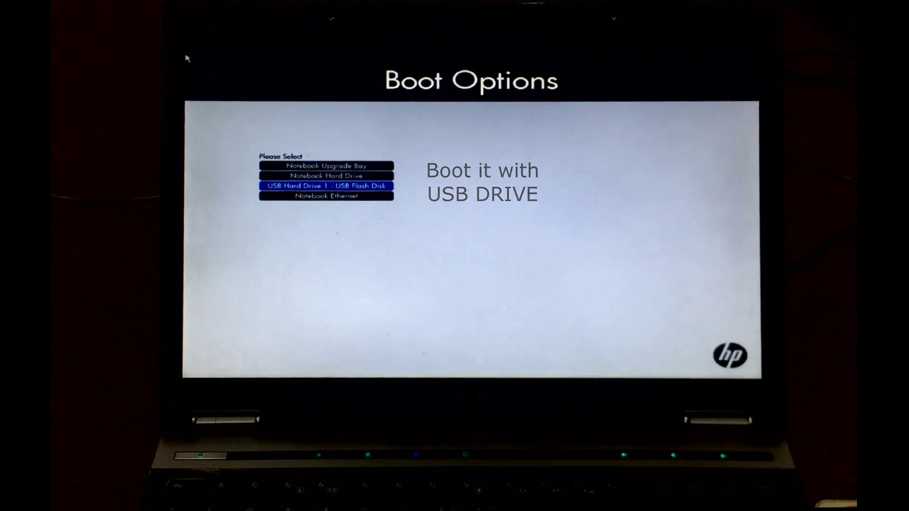
key("Return")
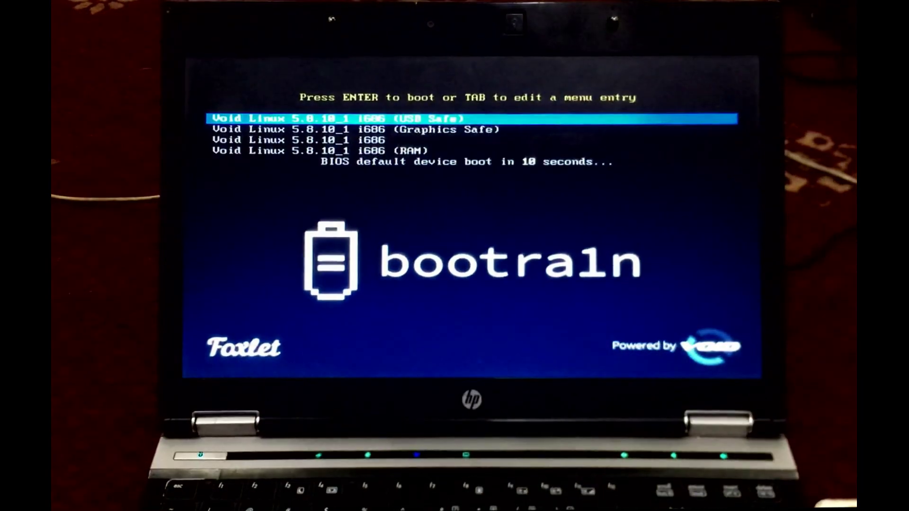
key("Return")
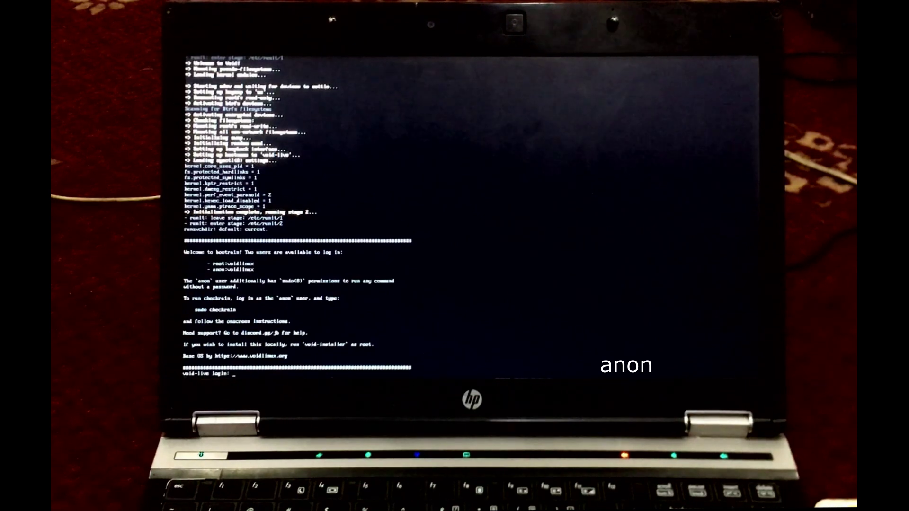
type("an")
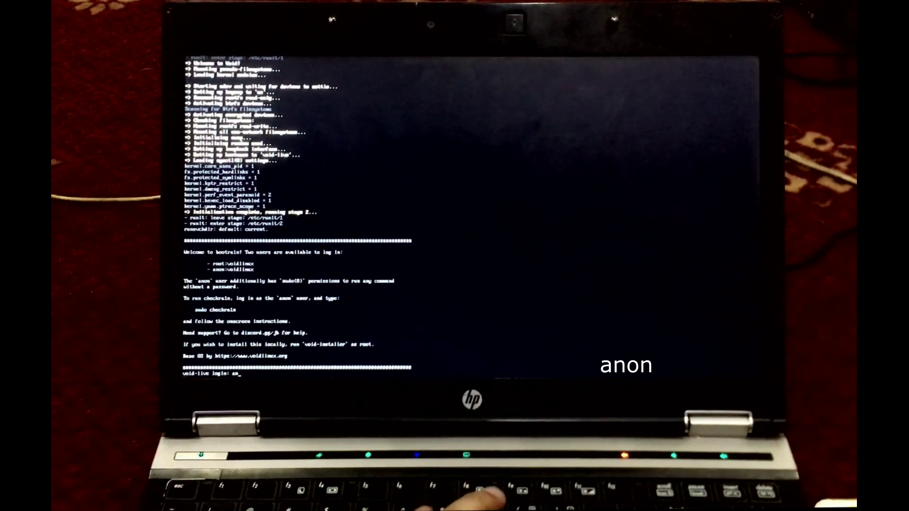
type("on")
key("Return")
type("v")
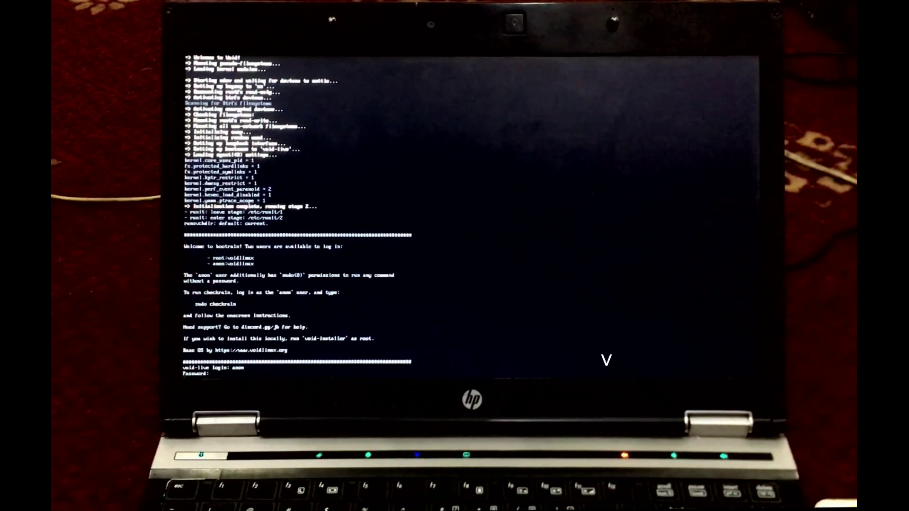
type("oidlinux")
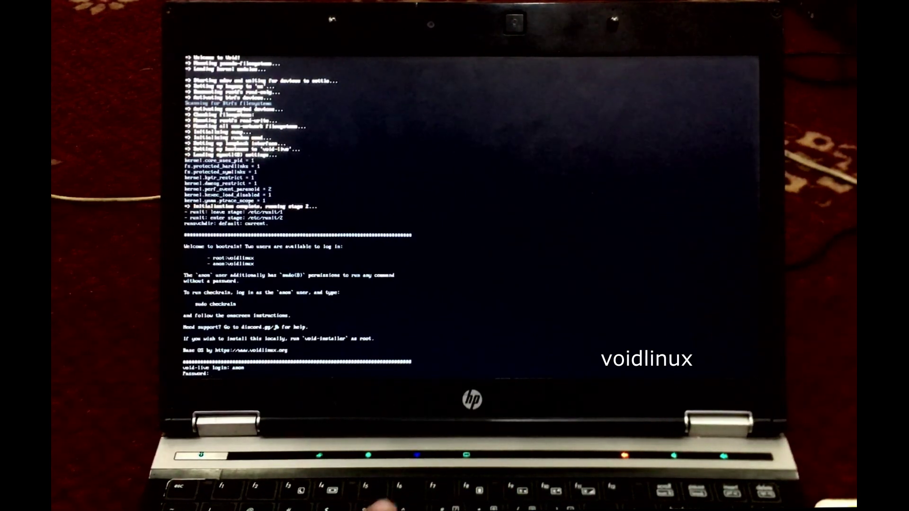
key("Return")
type("s")
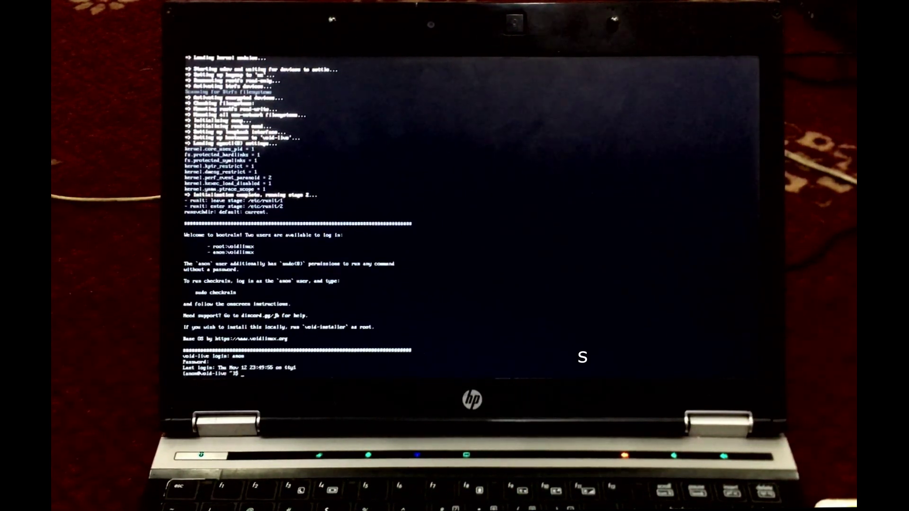
type("udo checudo")
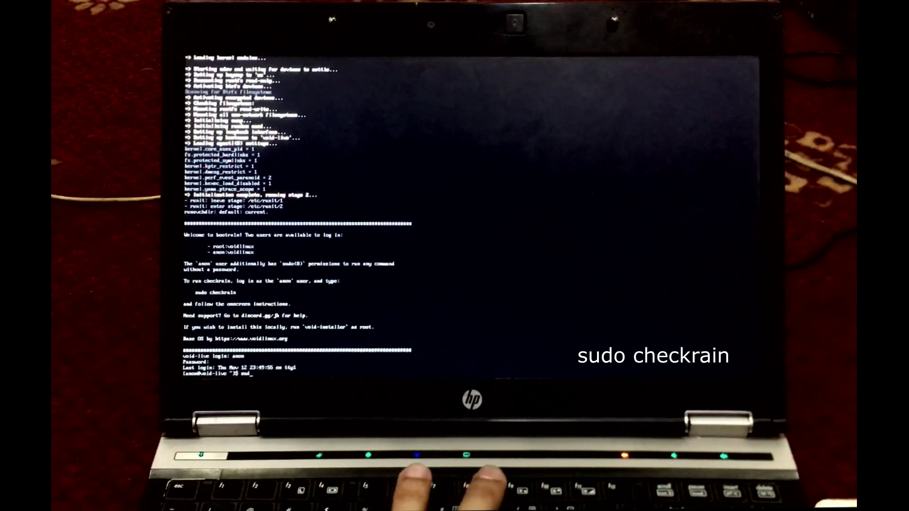
type(" che")
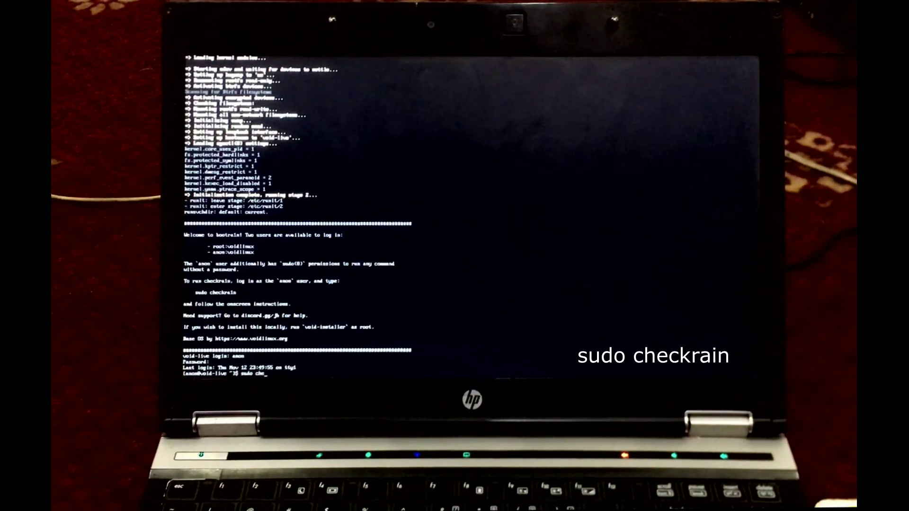
type("ckrain")
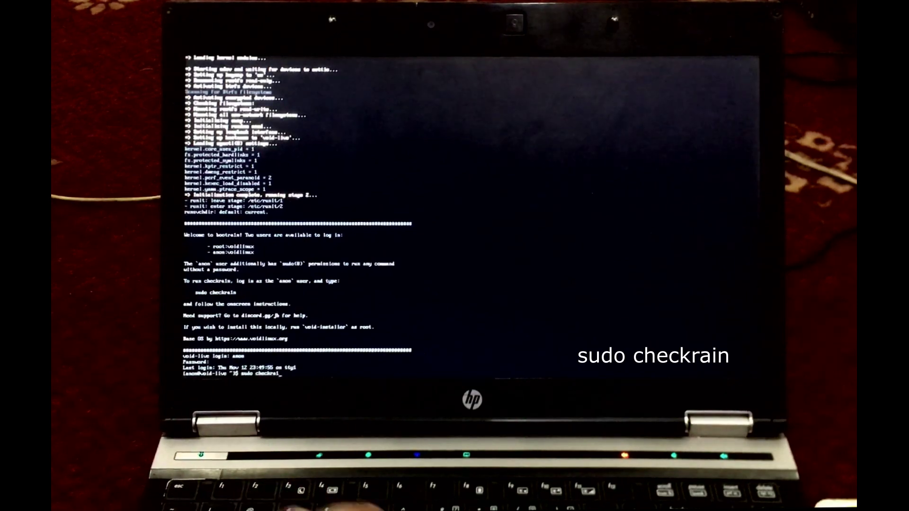
key("Return")
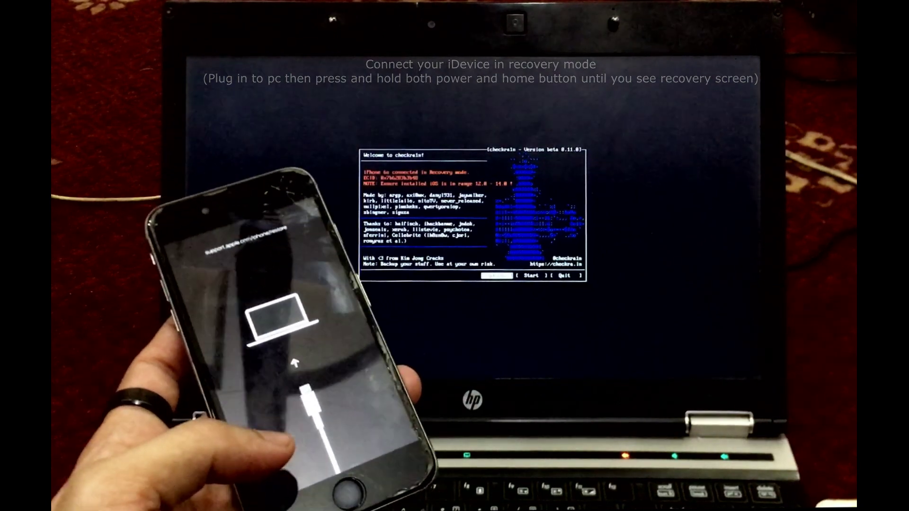
- Choose Start in checkra1n and begin the DFU-mode button countdown
key("Right")
key("Return")
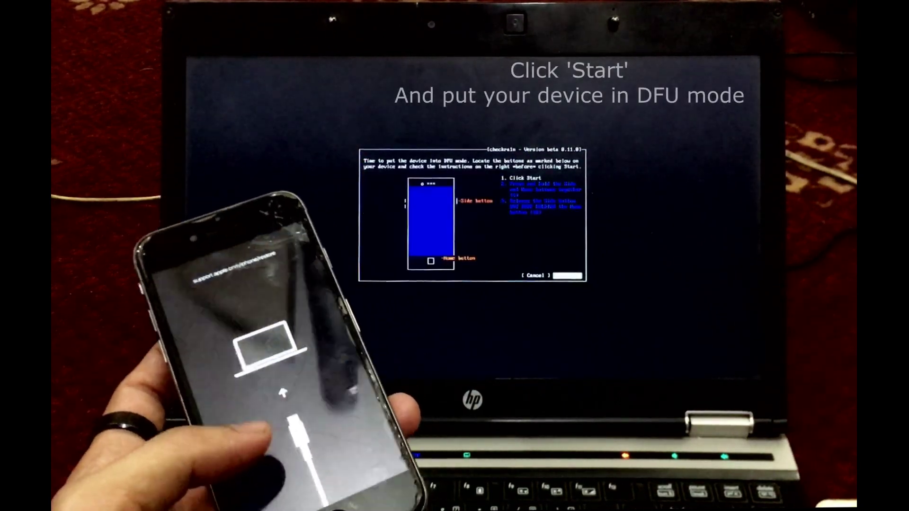
key("Return")
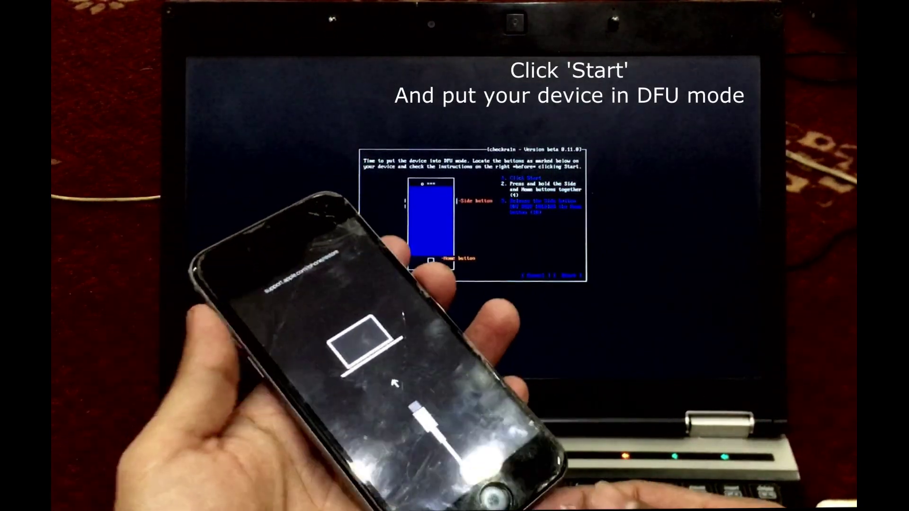